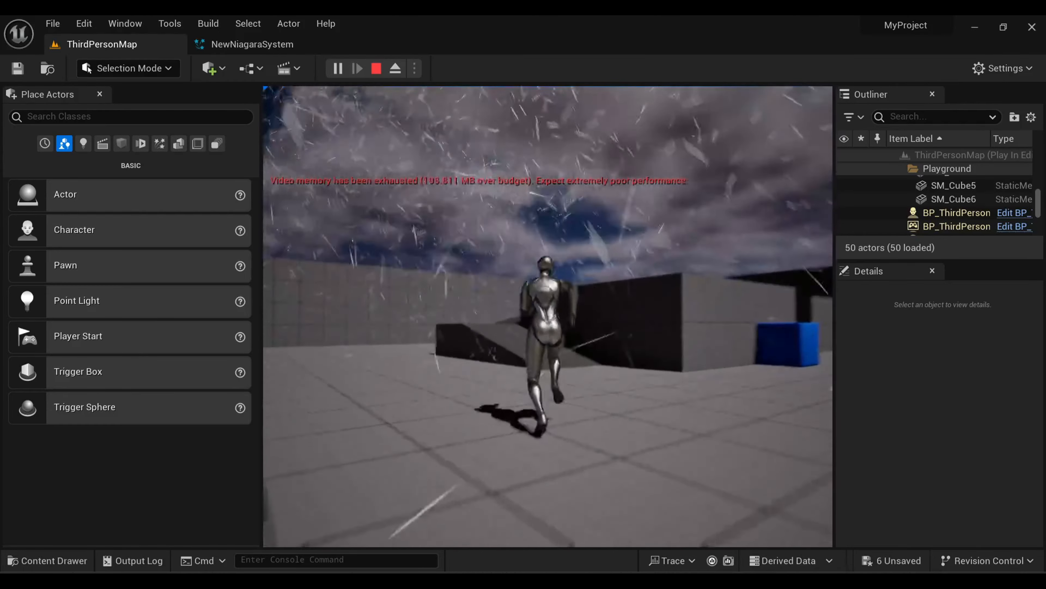
Set the Sprite Renderer's alignment to Velocity Aligned in the Niagara system and save it.
key("s")
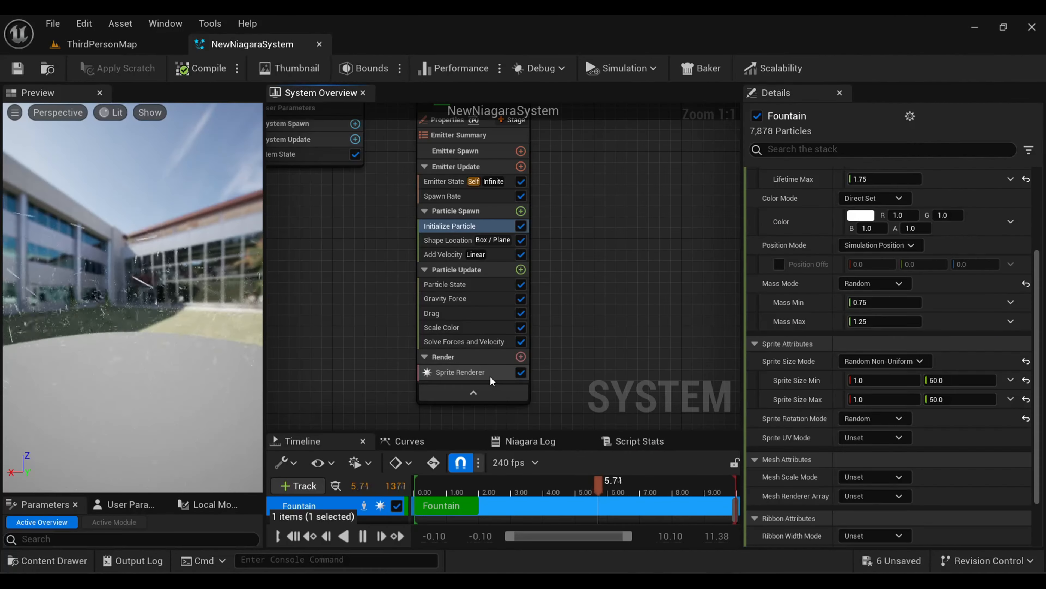
left_click(490, 375)
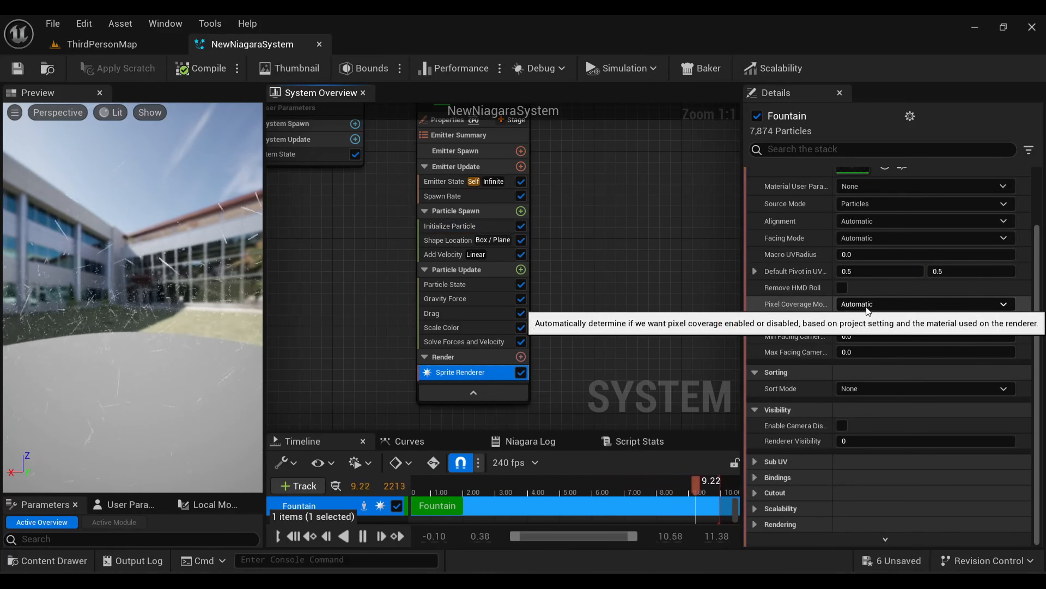
left_click(865, 223)
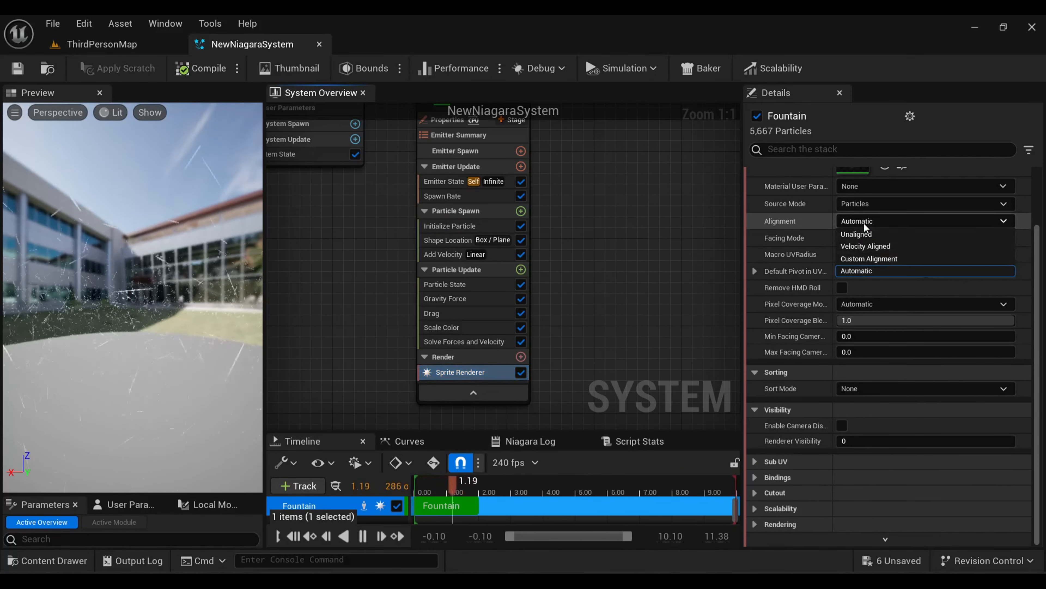
left_click(864, 243)
key("ctrl+s")
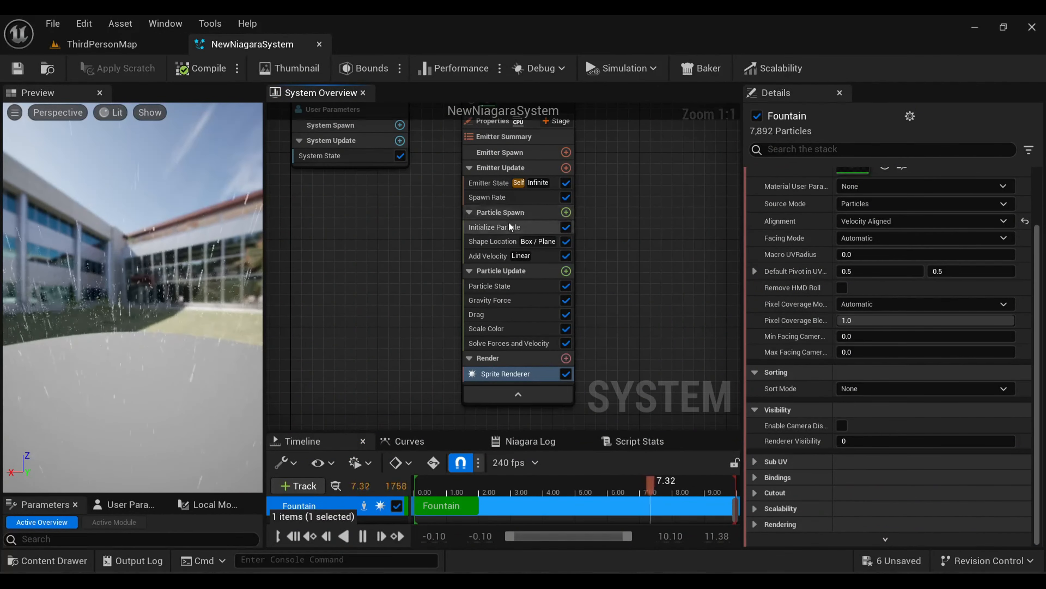
Add a Collision module to the rain emitter's Particle Update group and save the system.
left_click(510, 226)
left_click(865, 266)
left_click_drag(758, 281, 757, 357)
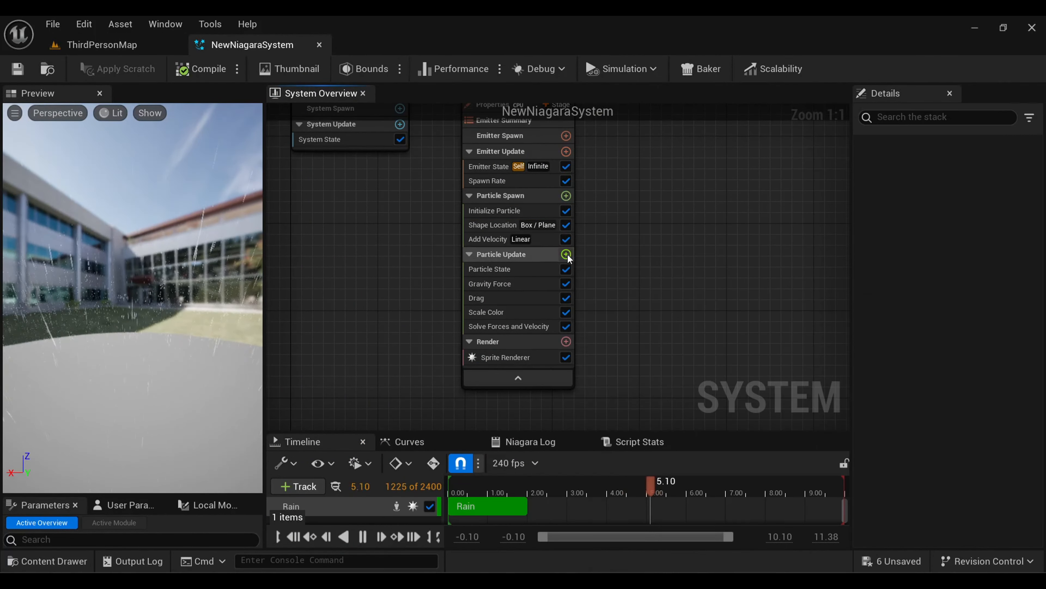
left_click(566, 254)
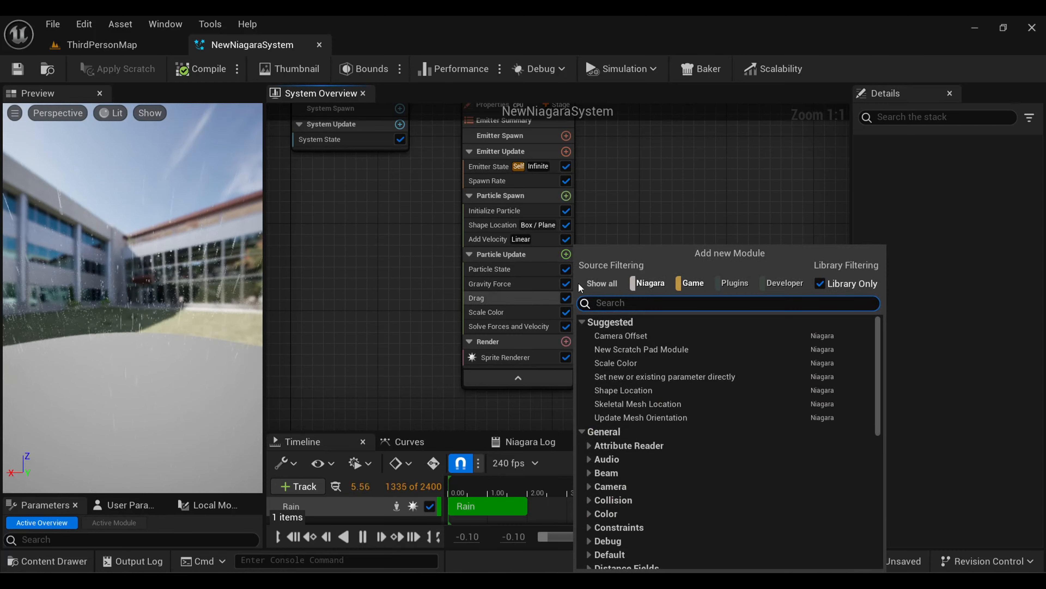
left_click(590, 500)
left_click(620, 526)
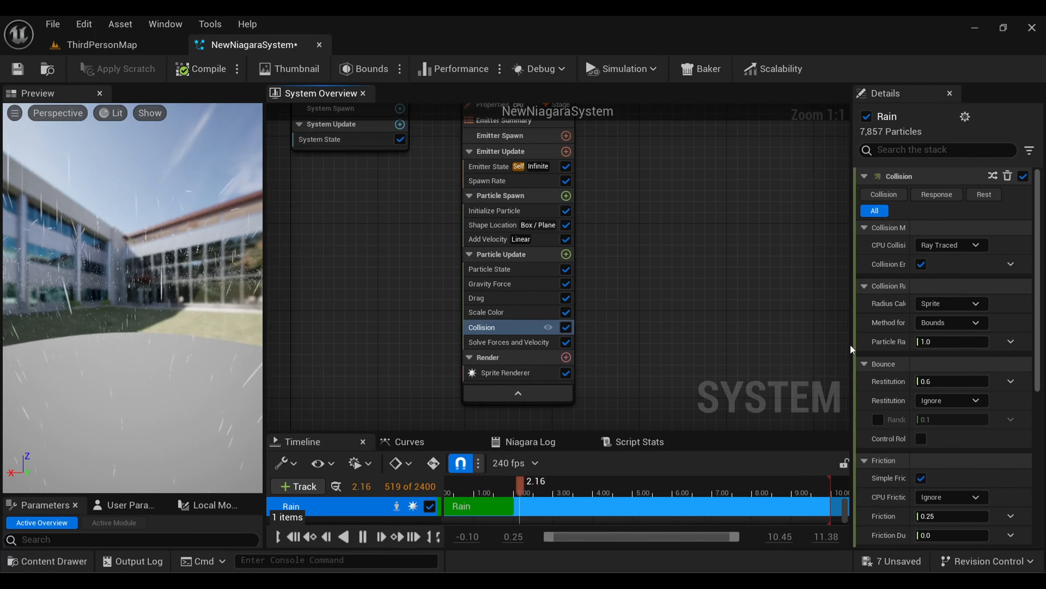
left_click(31, 77)
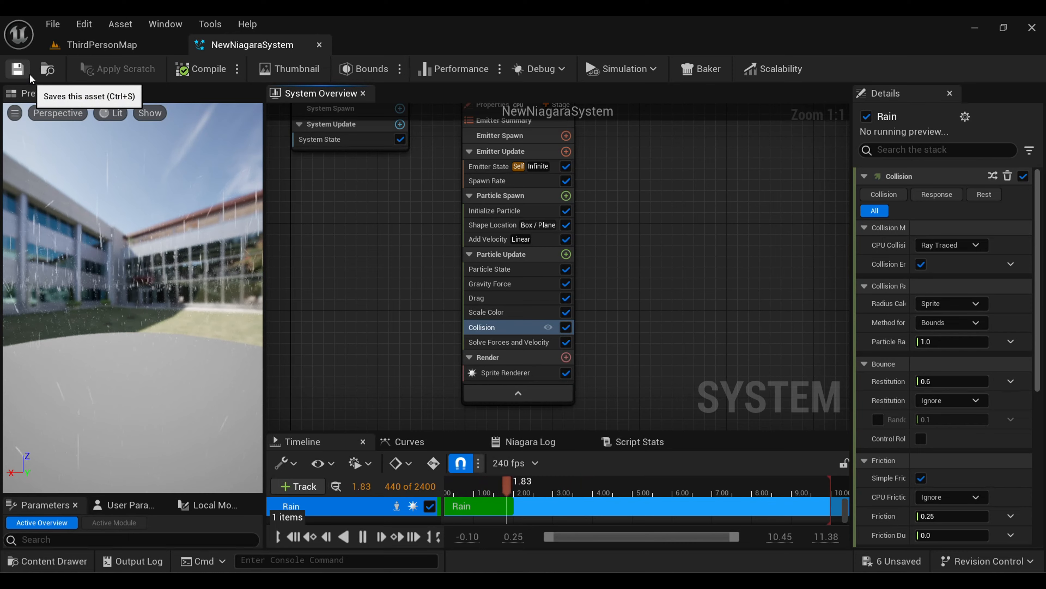
Inspect the falling rain in the ThirdPersonMap level from several viewing angles.
left_click(91, 54)
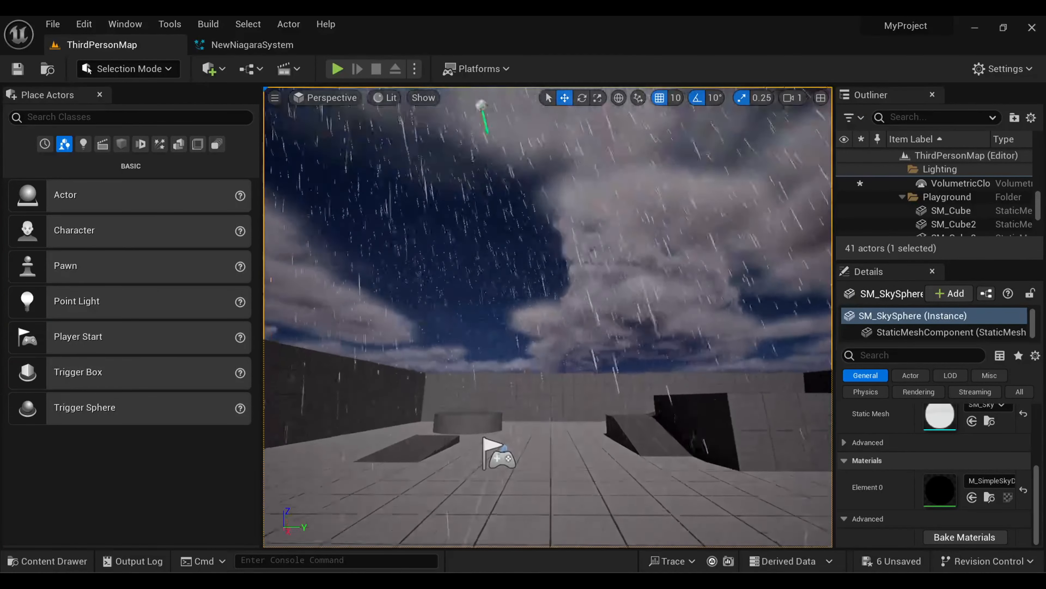
right_click_drag(548, 318, 527, 369)
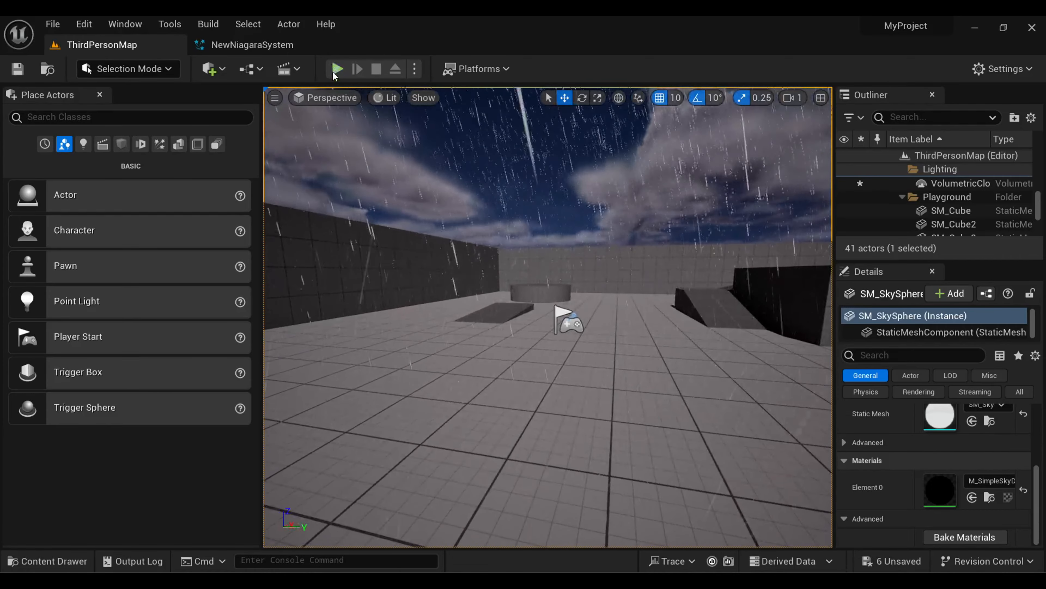
mouse_move(495, 204)
right_mouse_down()
mouse_move(519, 204)
mouse_move(478, 215)
right_mouse_up()
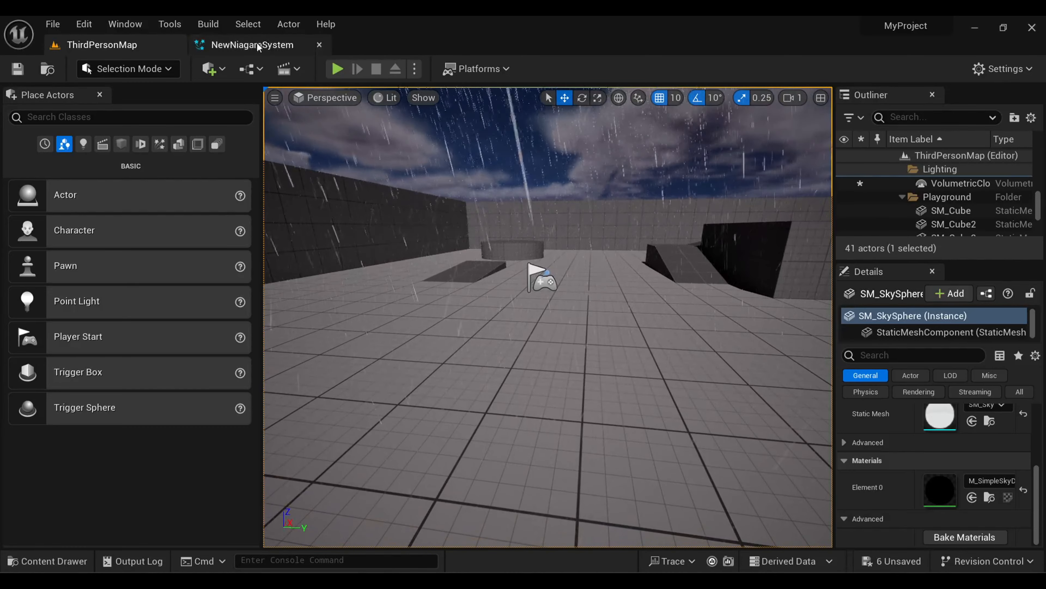
Add a Kill Particles module to the Rain emitter's Particle Update group and link its Kill Particles input to HasCollided.
left_click(288, 44)
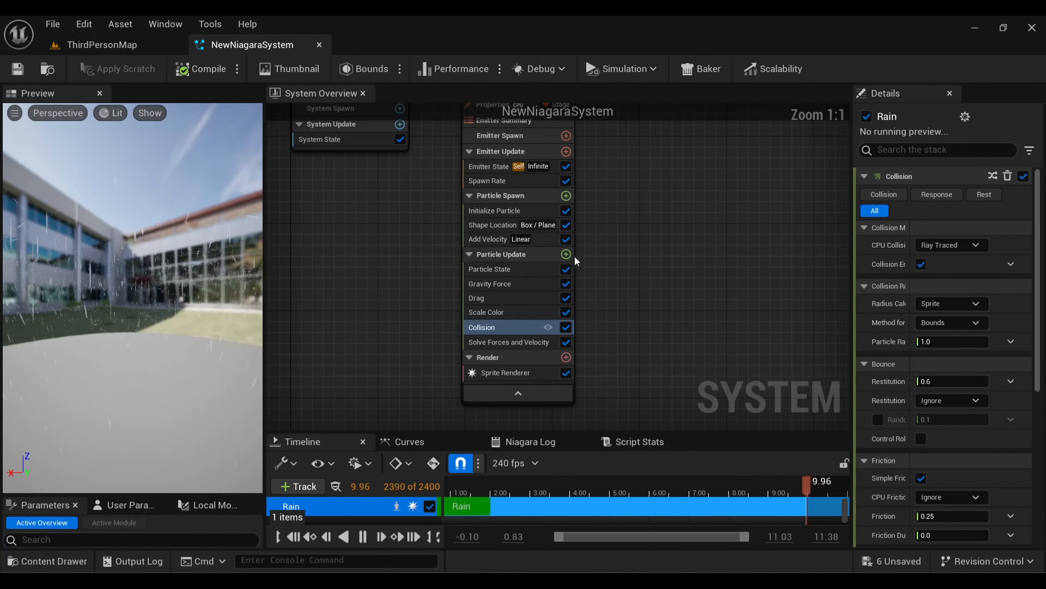
left_click(566, 254)
type("kill")
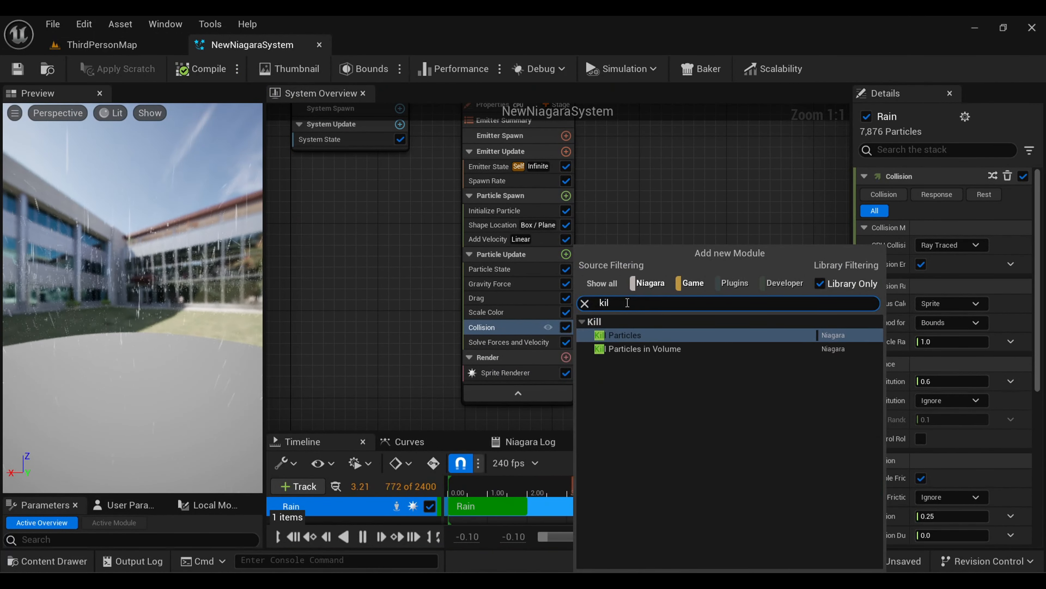
key("Return")
left_click(1023, 194)
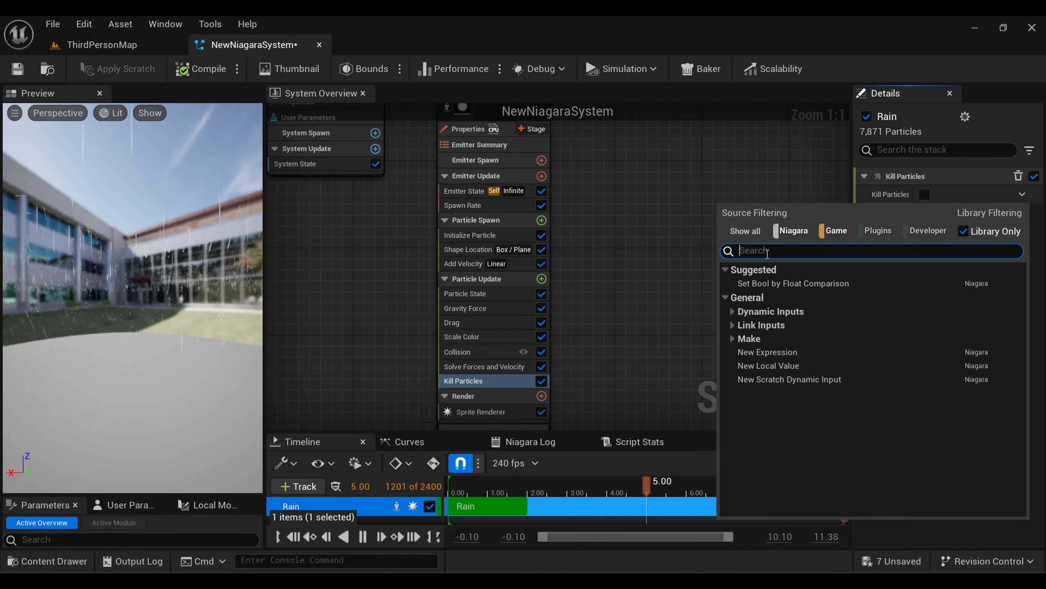
type("has")
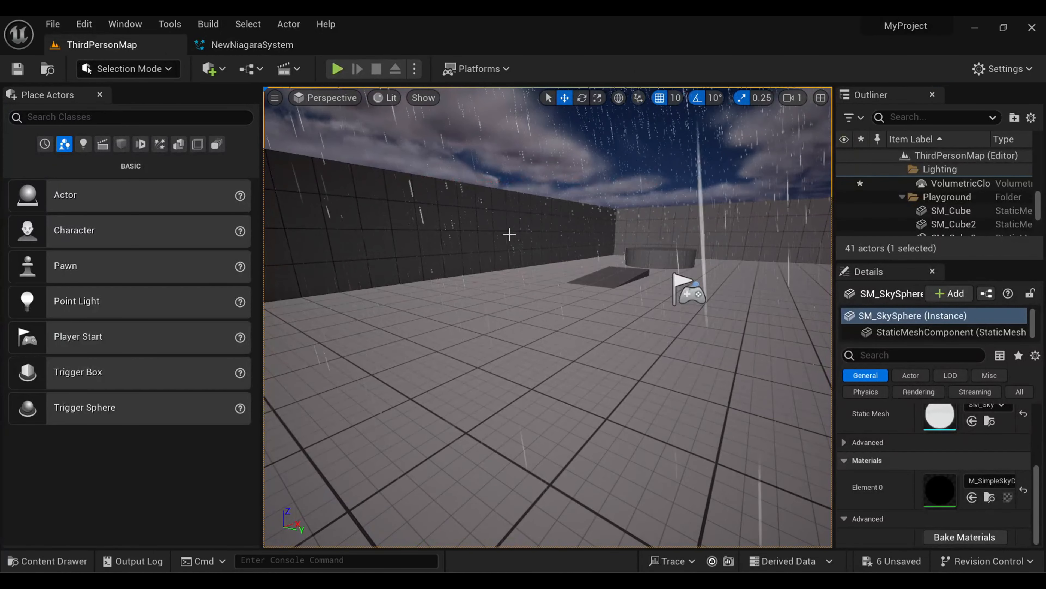
Add a Hanging Particulates emitter from the engine templates beside the Rain emitter in the Niagara system.
right_click_drag(510, 233, 432, 233)
left_click(252, 45)
right_click(575, 192)
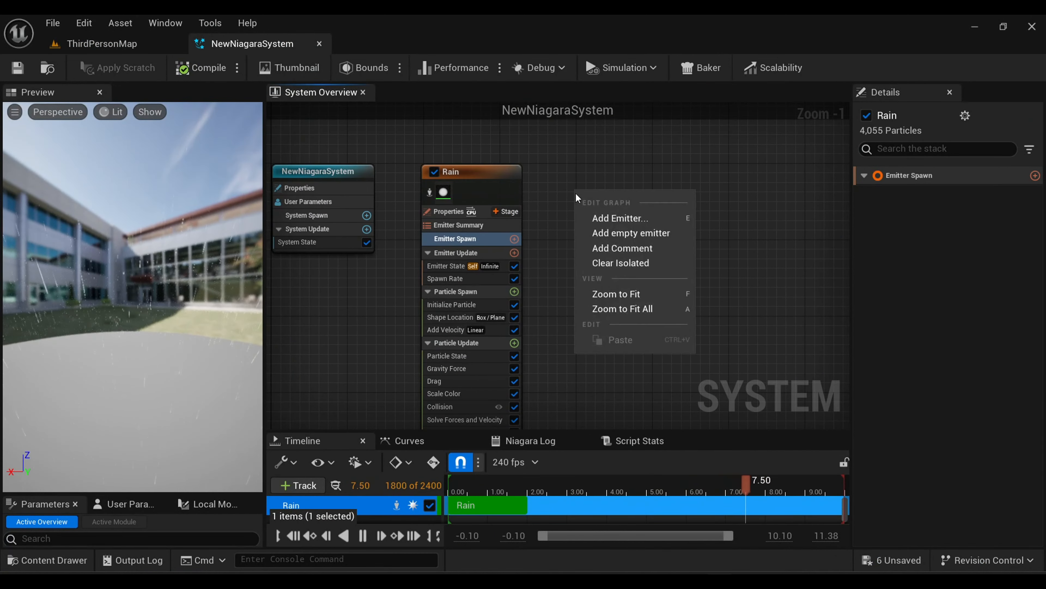
left_click(608, 219)
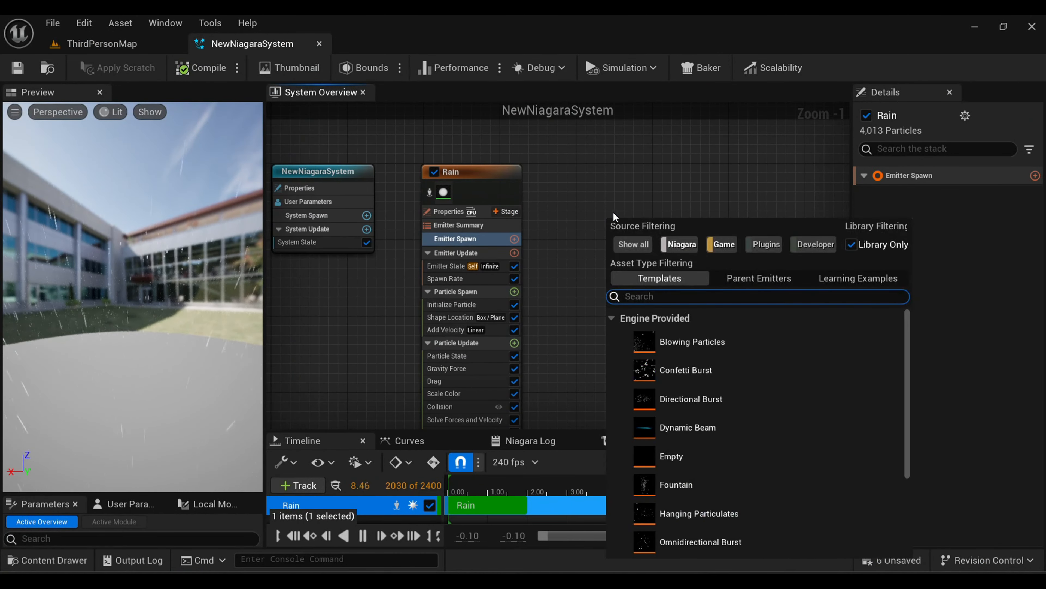
double_click(691, 514)
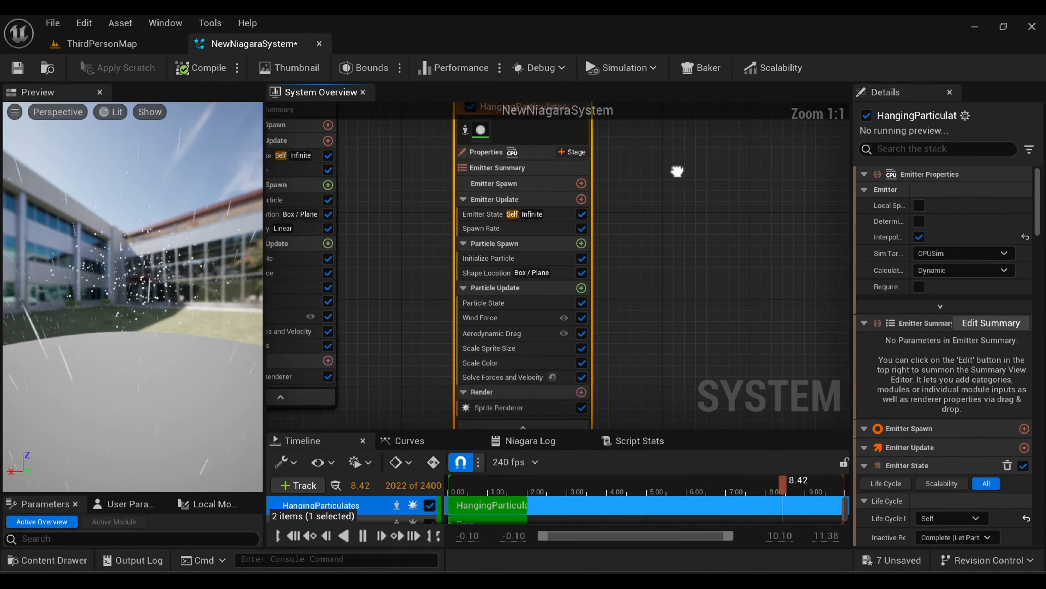
Add an Event Handler stage to the HangingParticulates emitter and rename the emitter Splash.
right_click_drag(678, 171, 681, 188)
left_click(578, 169)
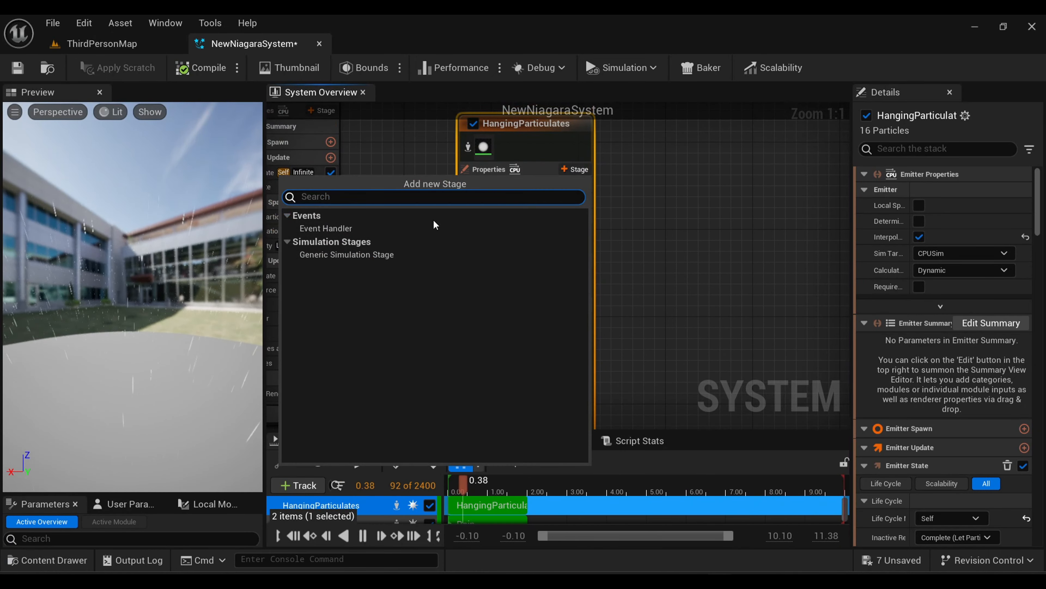
left_click(380, 233)
double_click(536, 181)
type("Sp")
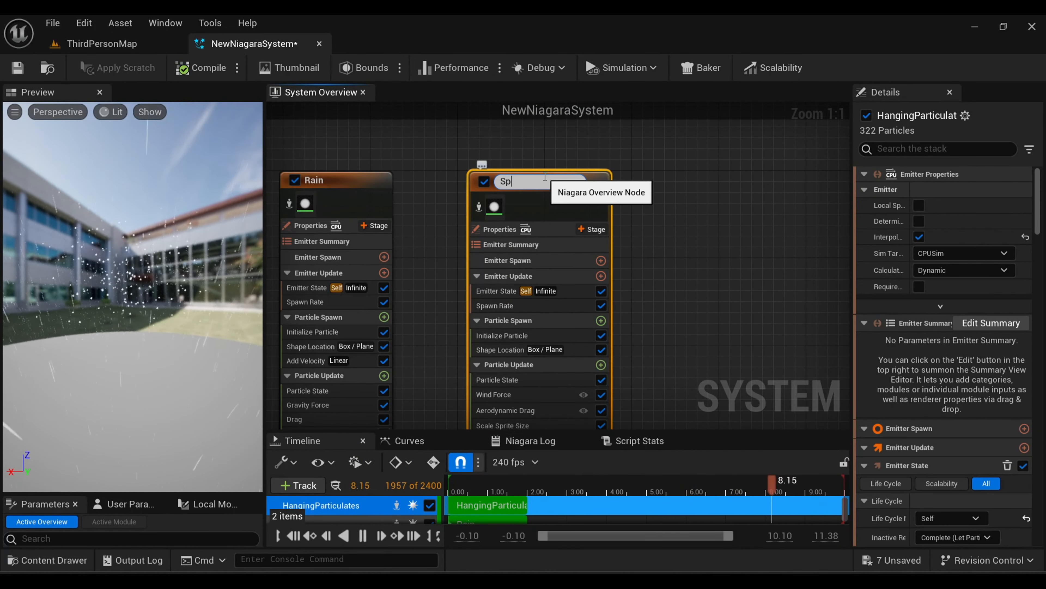
type("lash")
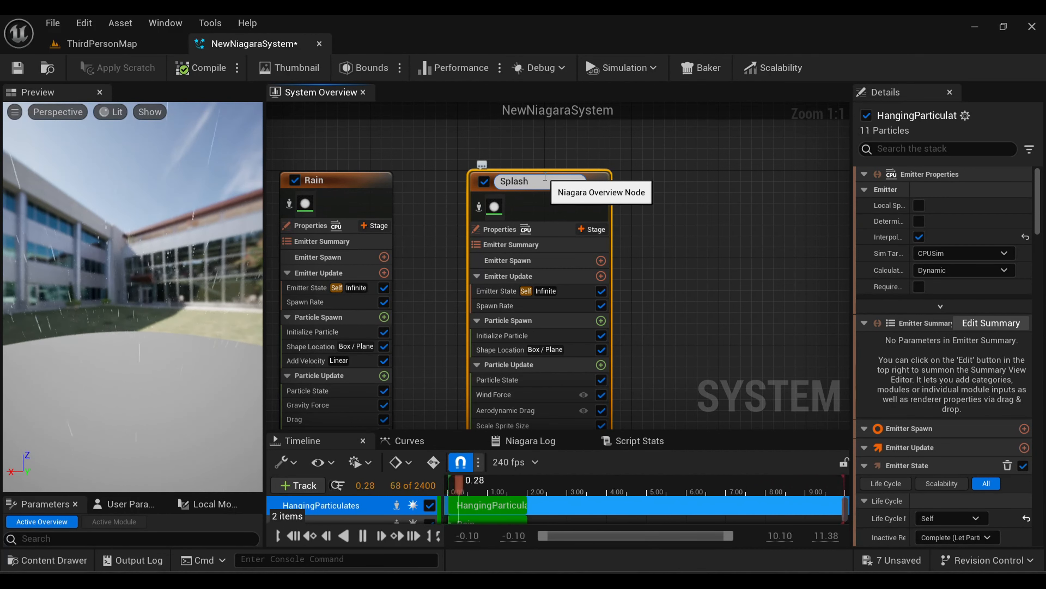
key("Return")
Add a Receive Collision Event module to the Splash emitter's event handler.
left_click_drag(700, 202, 696, 234)
right_click_drag(696, 230, 609, 118)
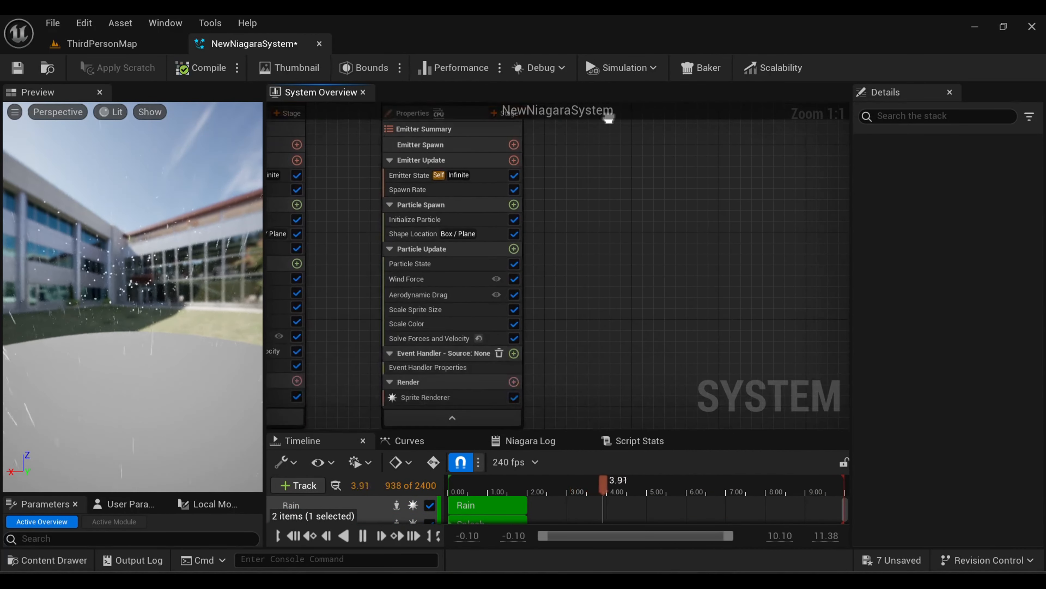
left_click(514, 352)
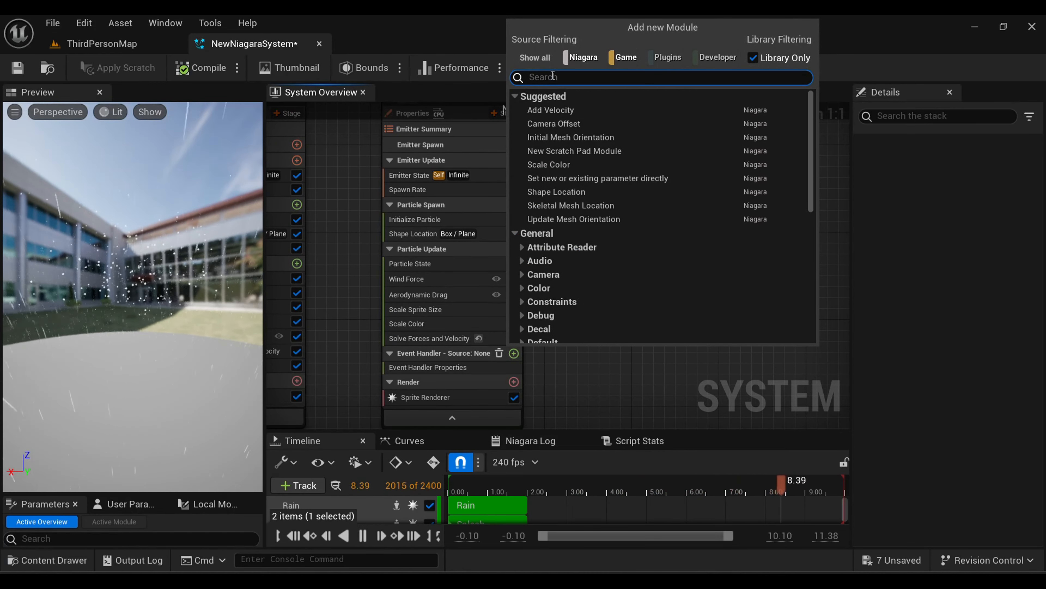
type("rec")
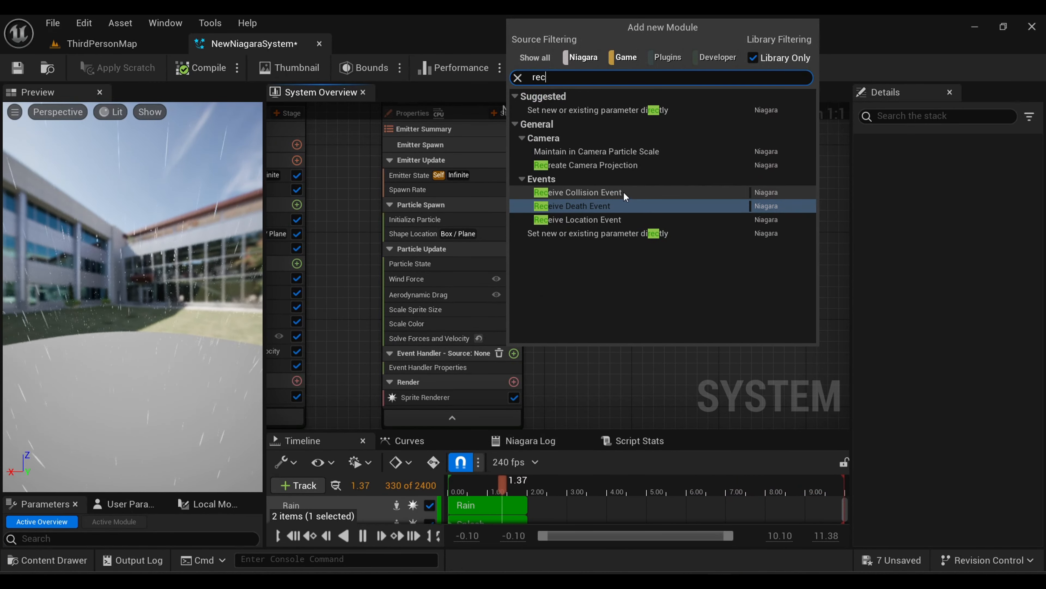
left_click(626, 196)
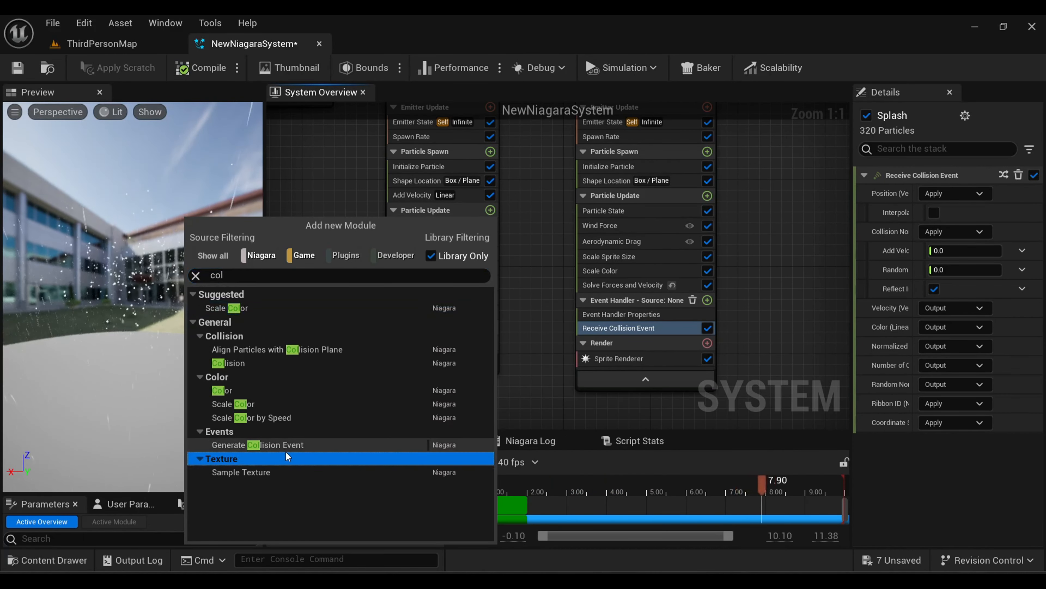
Add a Generate Collision Event module to Rain's Particle Update group and enable Requires Persistent IDs in Rain's emitter properties.
left_click(286, 451)
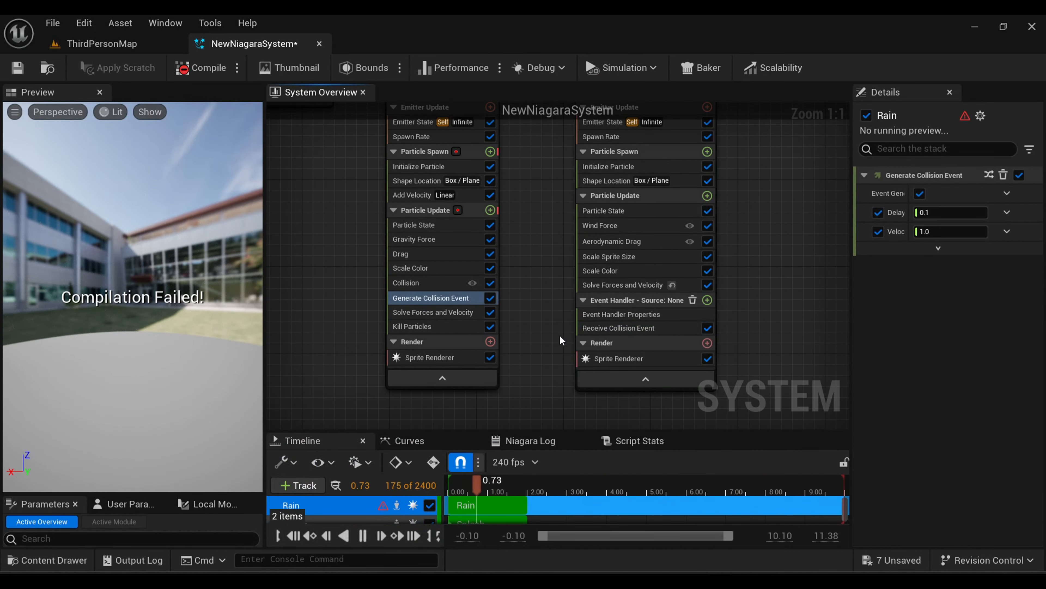
left_click(357, 141)
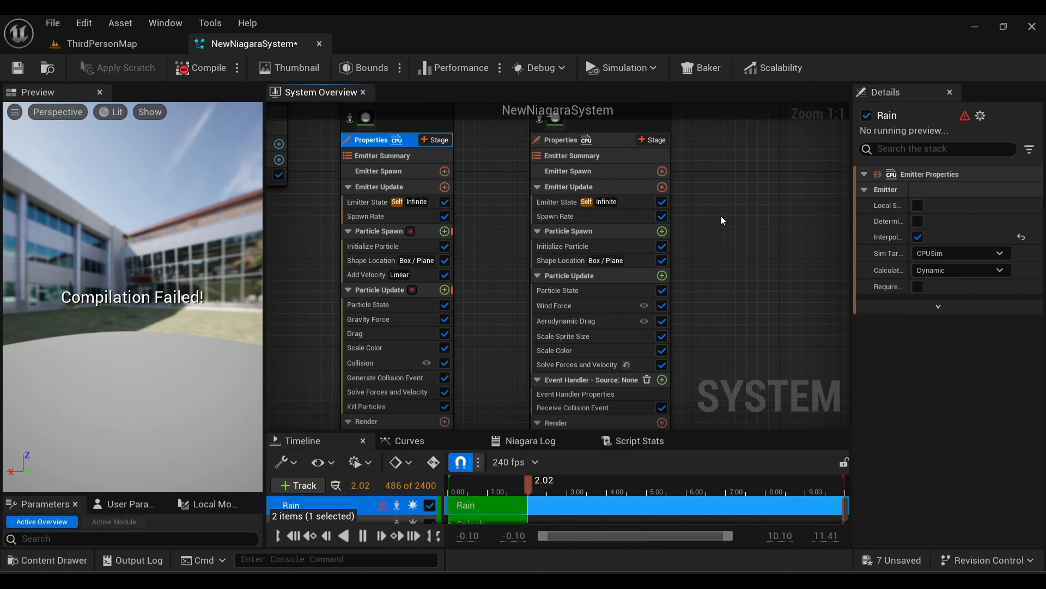
left_click(922, 286)
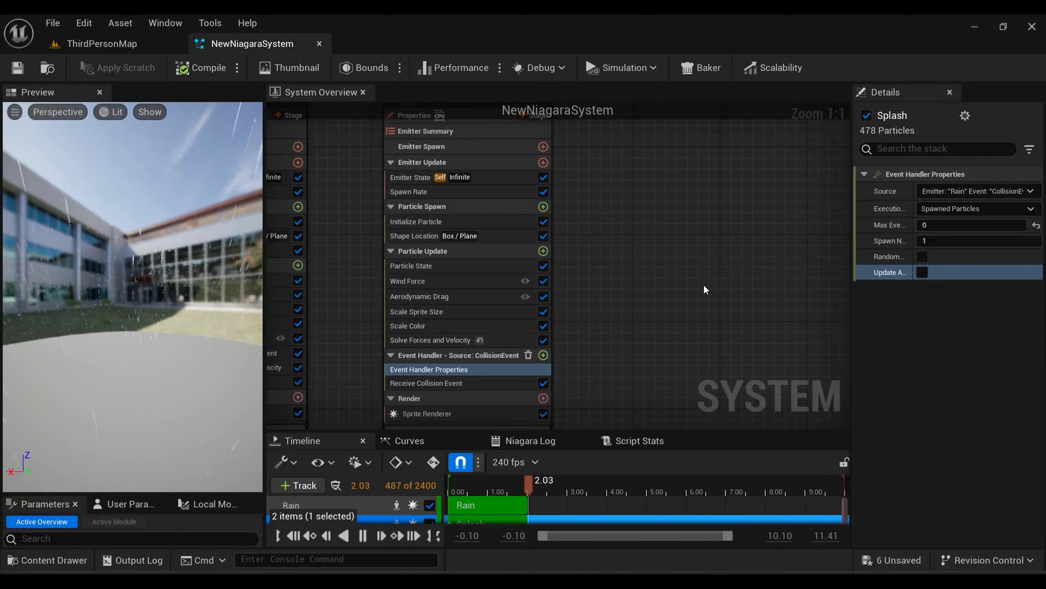
Set the Splash event handler's source to Rain's CollisionEvent and its execution mode to Spawned Particles.
right_click_drag(704, 284, 662, 331)
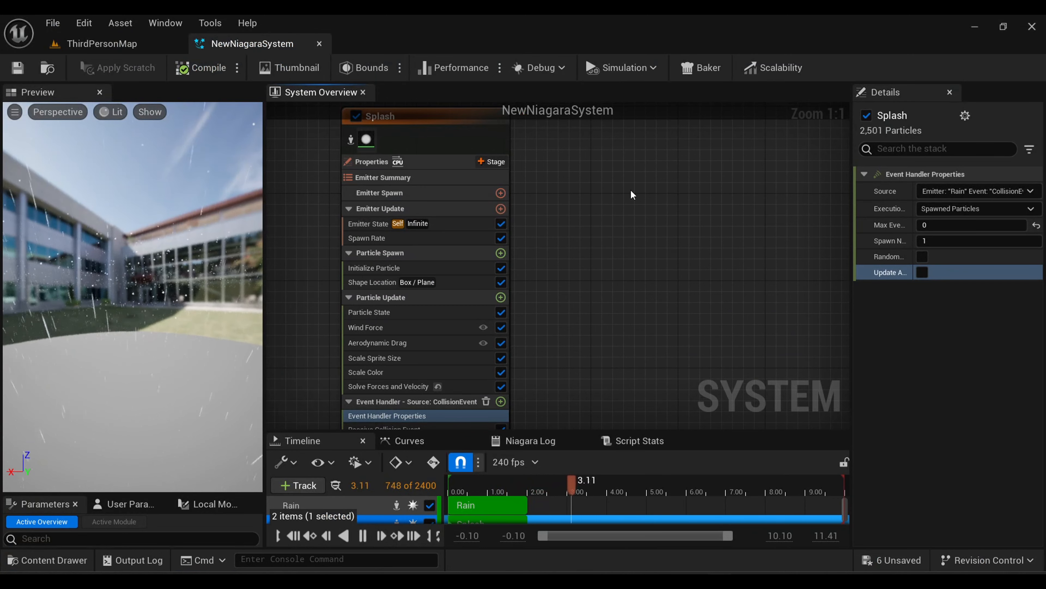
right_click_drag(633, 194, 649, 168)
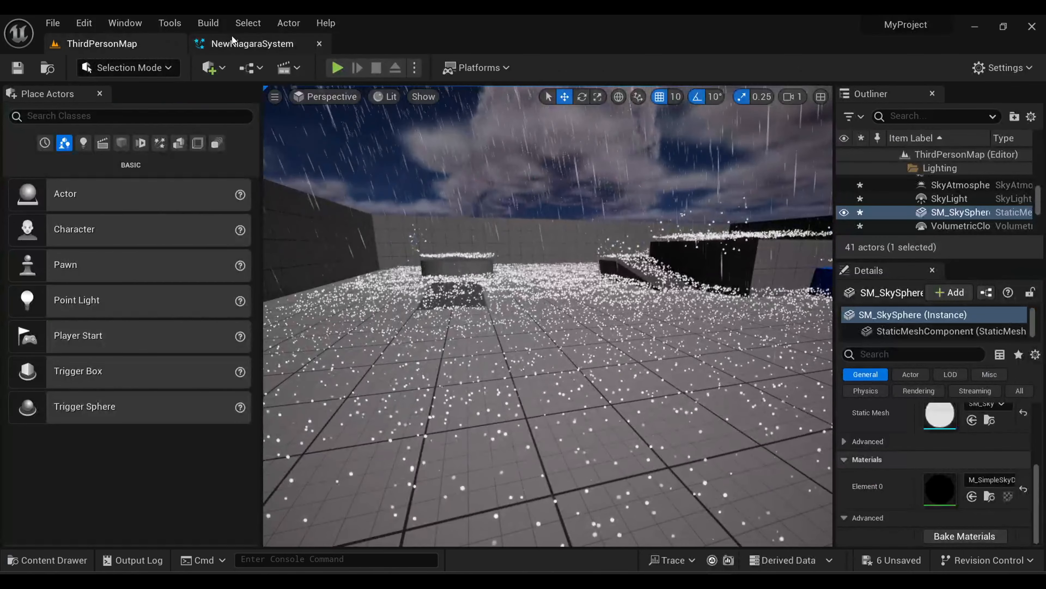
Shorten the Splash particles' random lifetime in Initialize Particle, using a minimum of 0.3, and save the system.
left_click(232, 43)
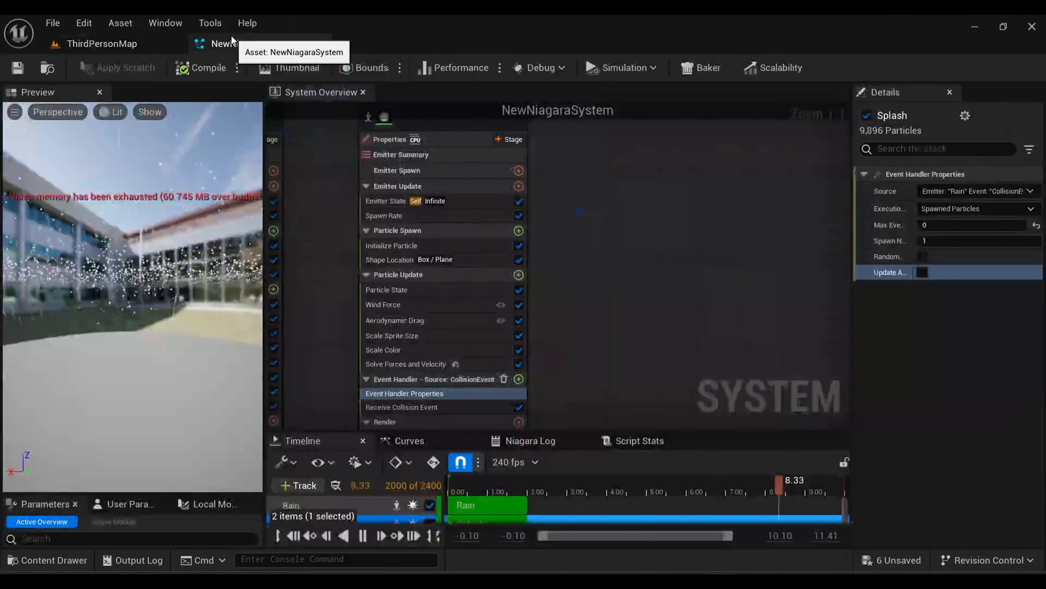
left_click(387, 246)
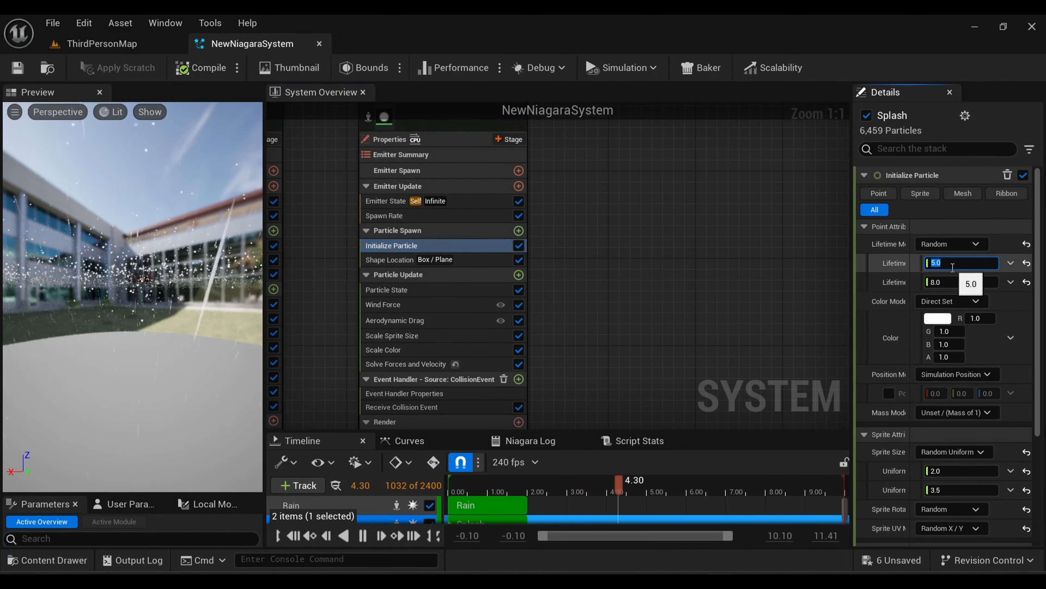
type("0.3")
key("Return")
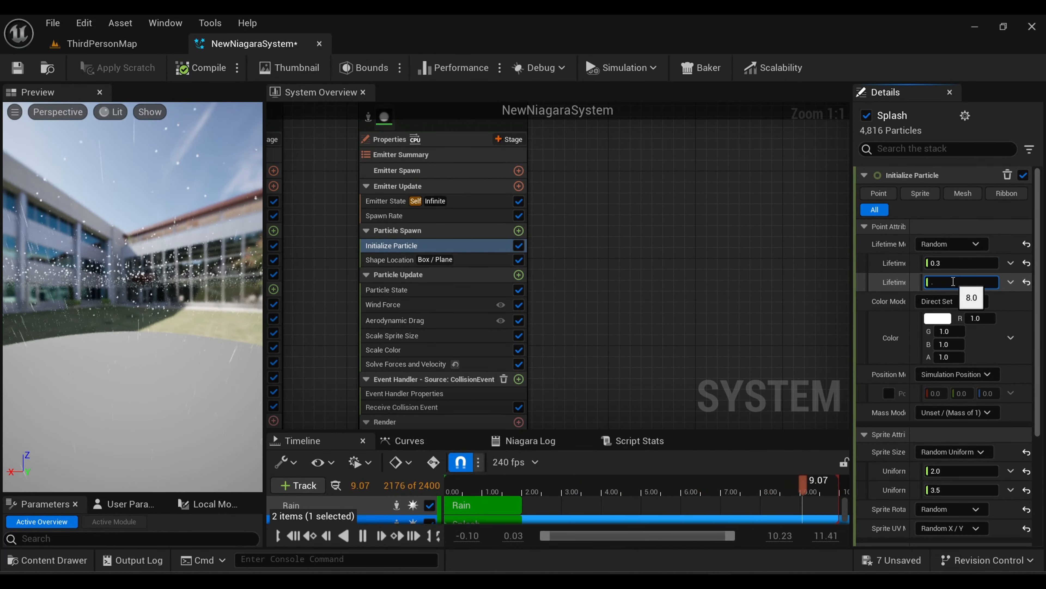
left_click(17, 67)
Inspect the rain splashes on the level floor in ThirdPersonMap.
left_click(102, 43)
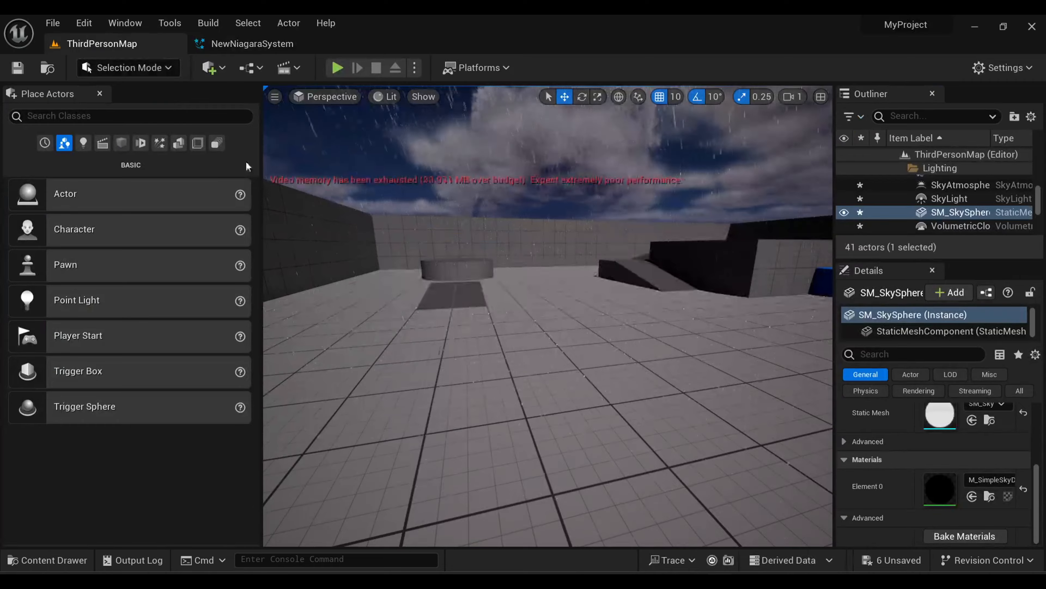
right_click_drag(338, 210, 537, 224)
key("w")
key("w")
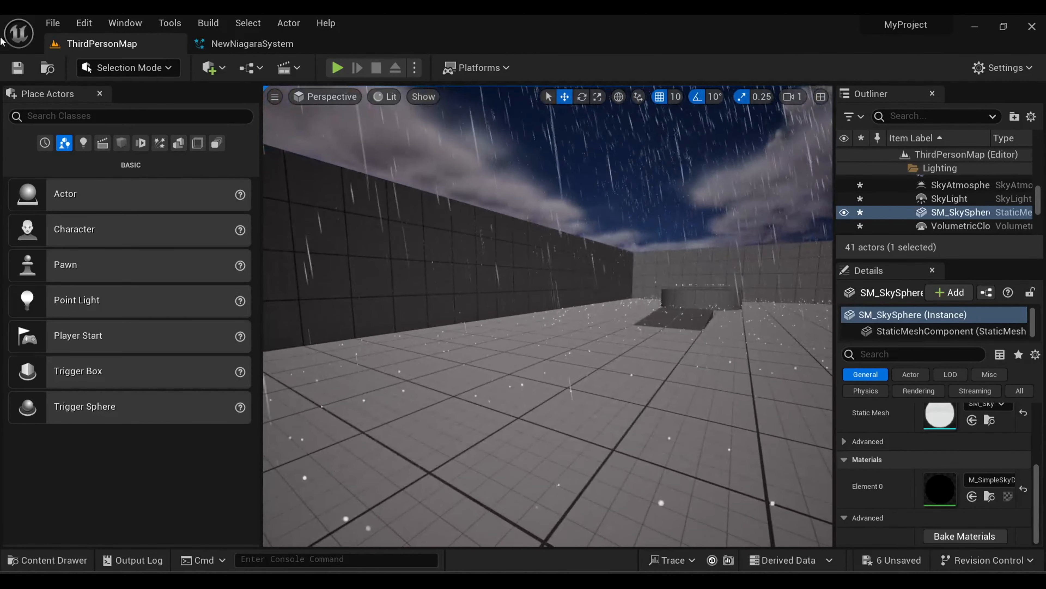
Set the particle radius scale of the Rain emitter's Collision module to 0.002.
left_click(233, 42)
left_click(383, 321)
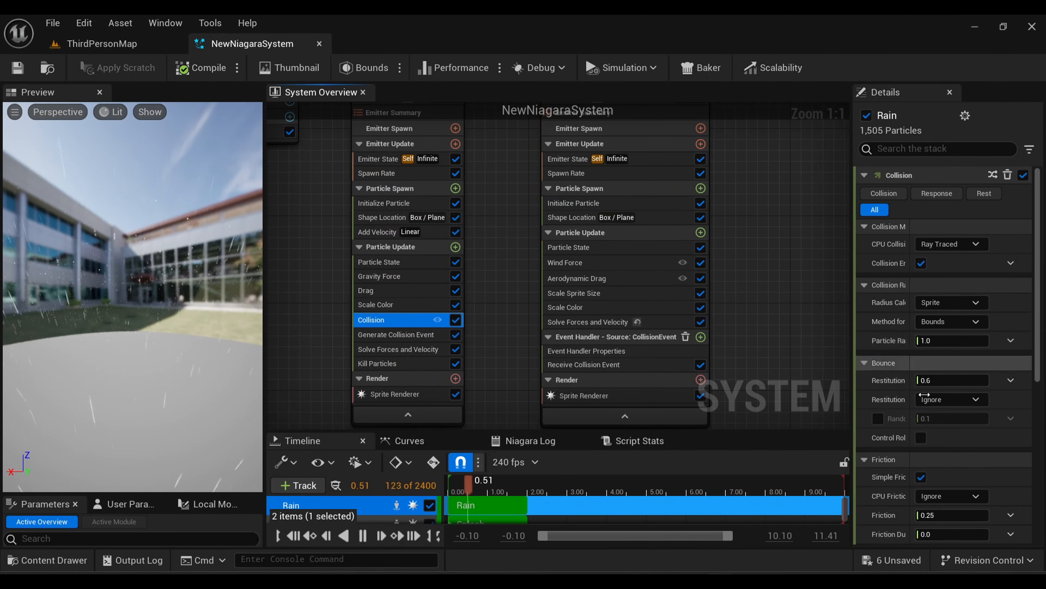
scroll(939, 330, "down", 2)
left_click(939, 273)
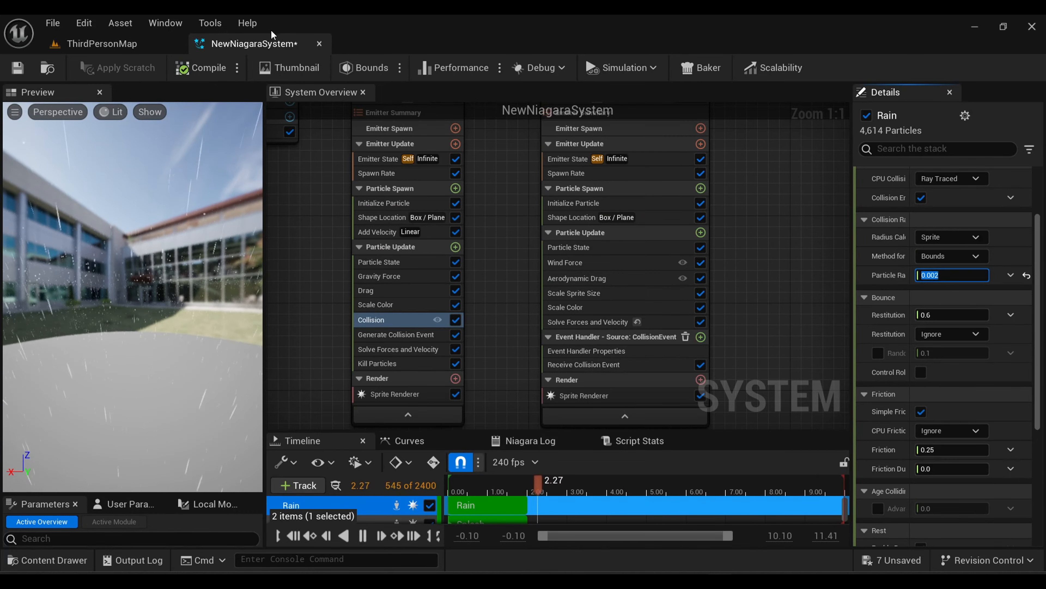
View the rain in ThirdPersonMap, and open the pngwing_com texture to examine the splash image.
left_click(101, 43)
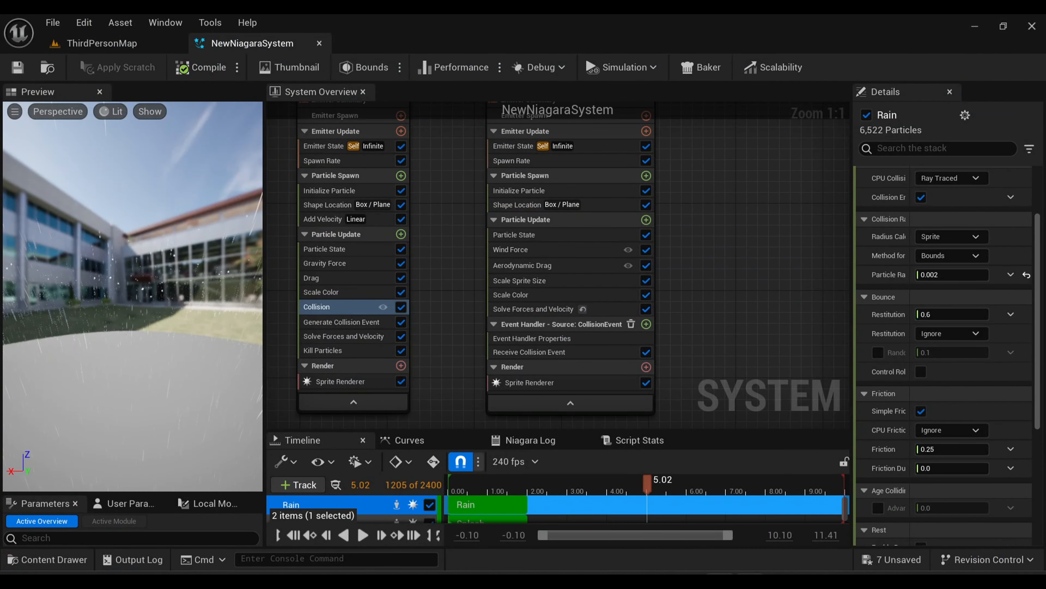
mouse_move(750, 579)
left_click(70, 560)
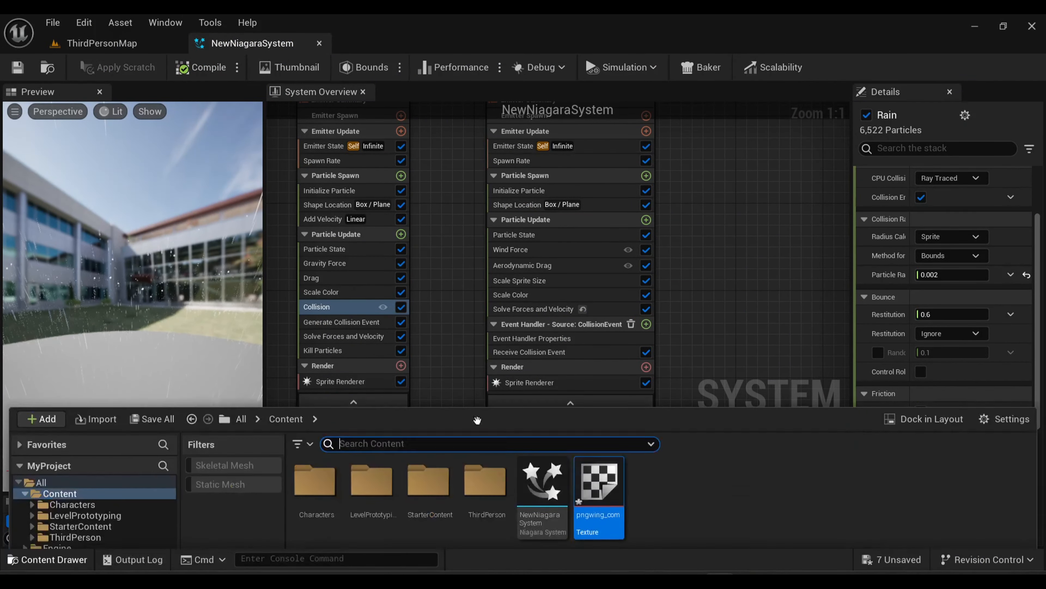
double_click(597, 442)
scroll(474, 349, "up", 3)
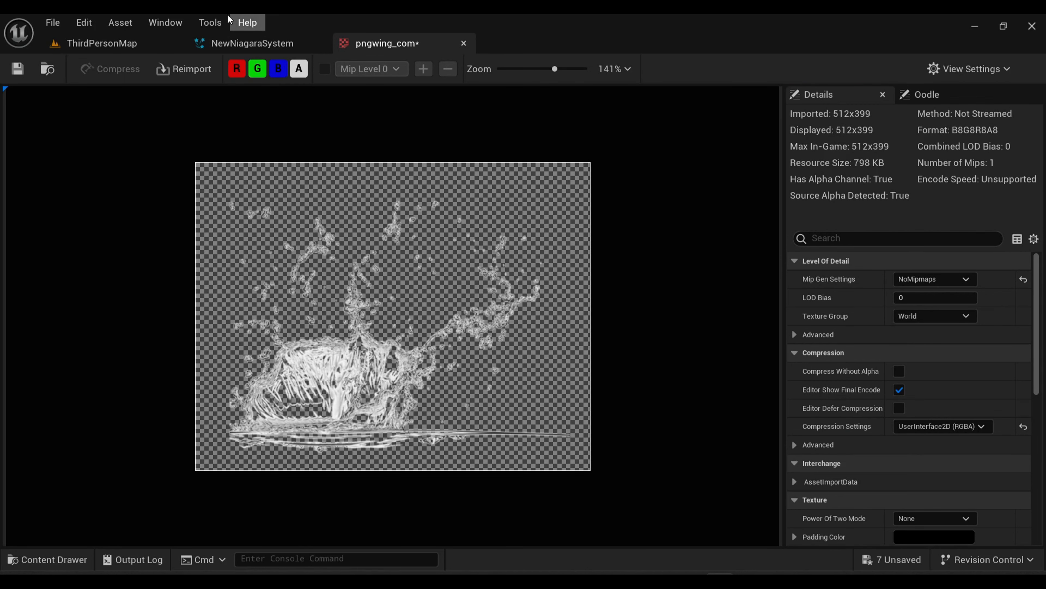
left_click(463, 43)
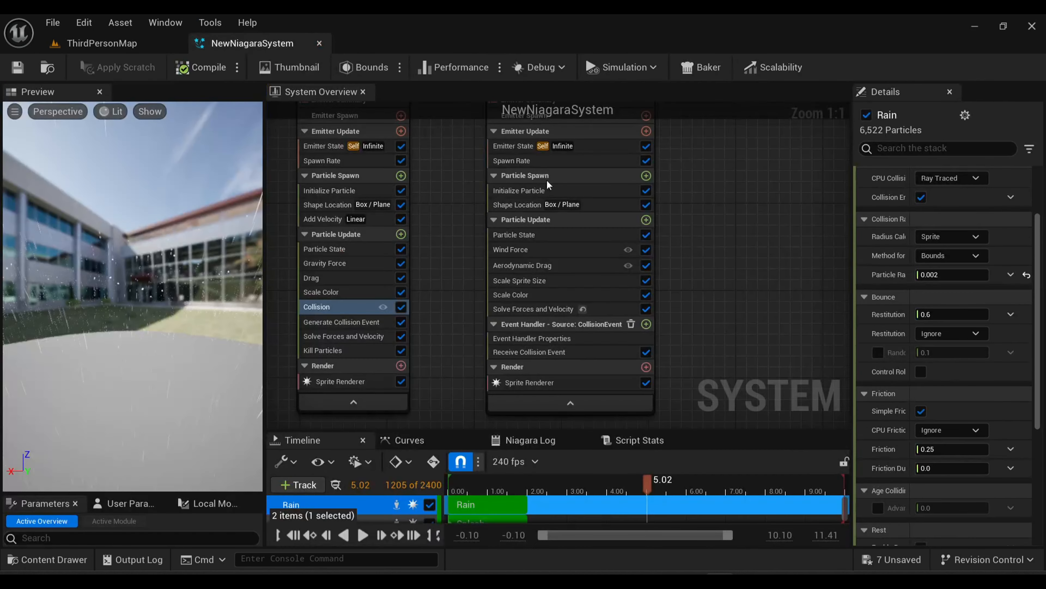
Open the Splash Sprite Renderer's DefaultSpriteMaterial and add the pngwing_com texture as a Texture Sample beside the Particle Color node.
left_click(560, 387)
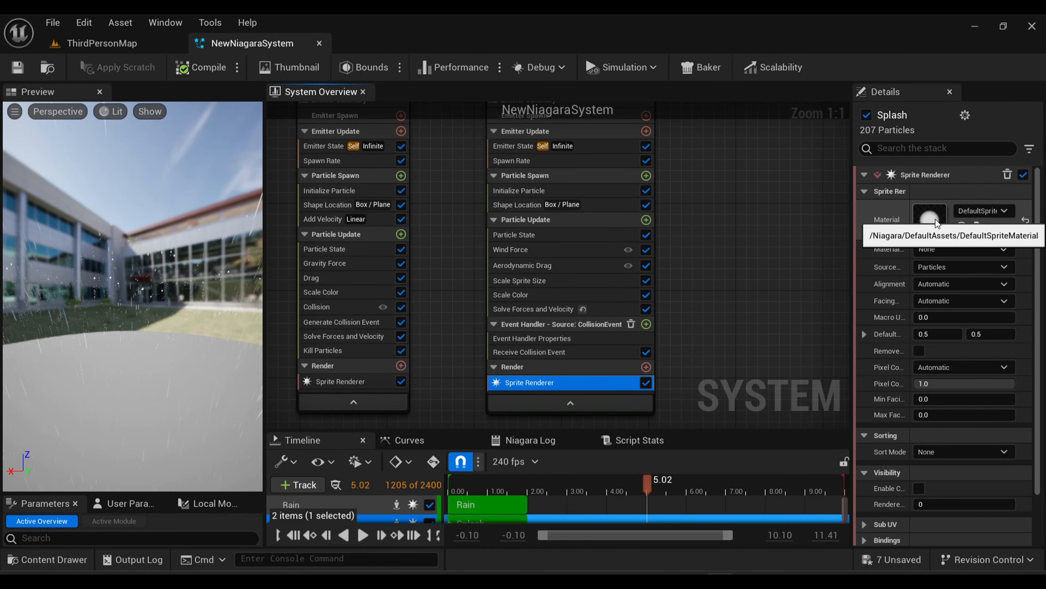
double_click(935, 221)
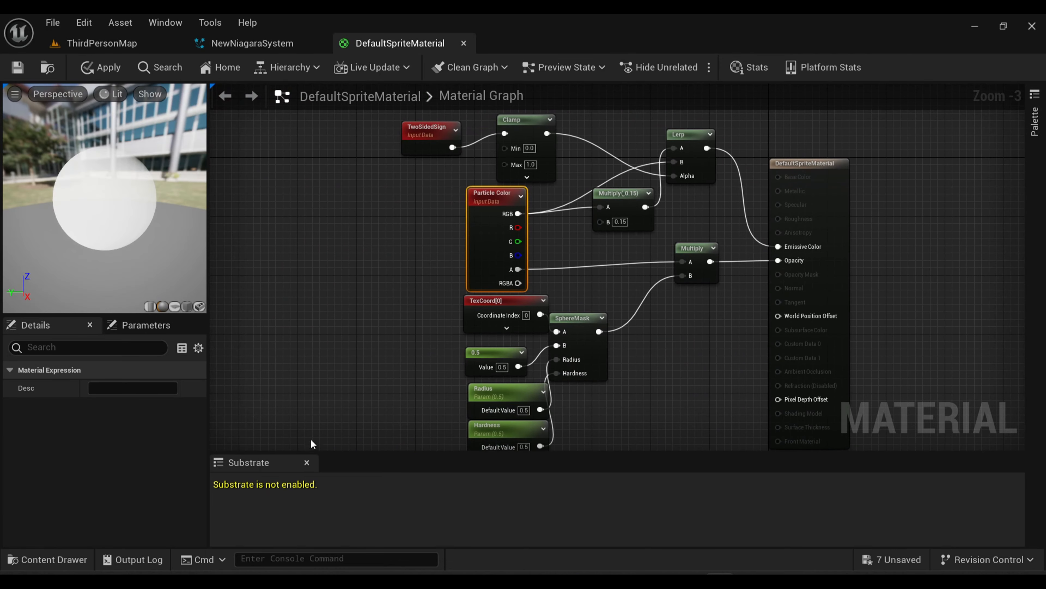
left_click(41, 560)
left_click_drag(600, 437, 343, 206)
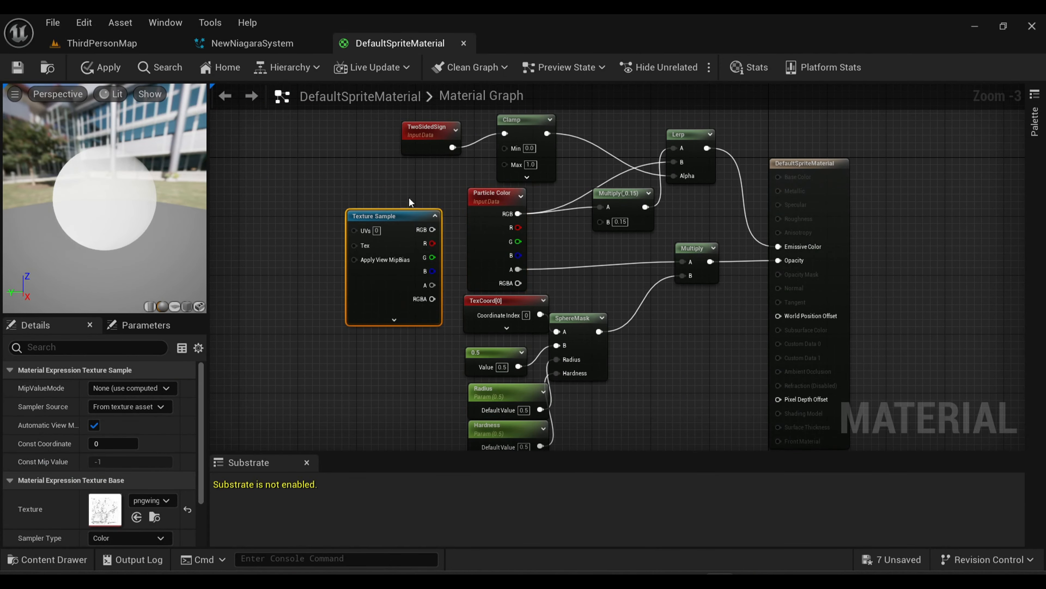
right_click_drag(421, 181, 405, 186)
left_click_drag(369, 226, 337, 201)
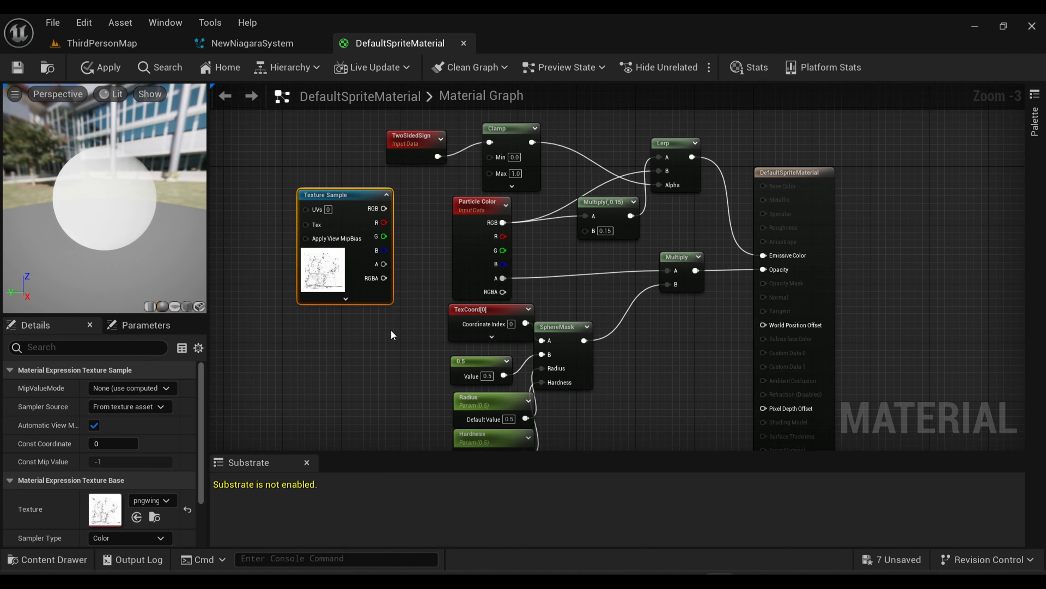
Add a Multiply node combining the existing opacity Multiply with the Texture Sample's alpha, and connect its output to Opacity.
right_click_drag(393, 335, 306, 346)
left_click_drag(592, 265, 549, 263)
left_click_drag(561, 277, 590, 320)
type("mul")
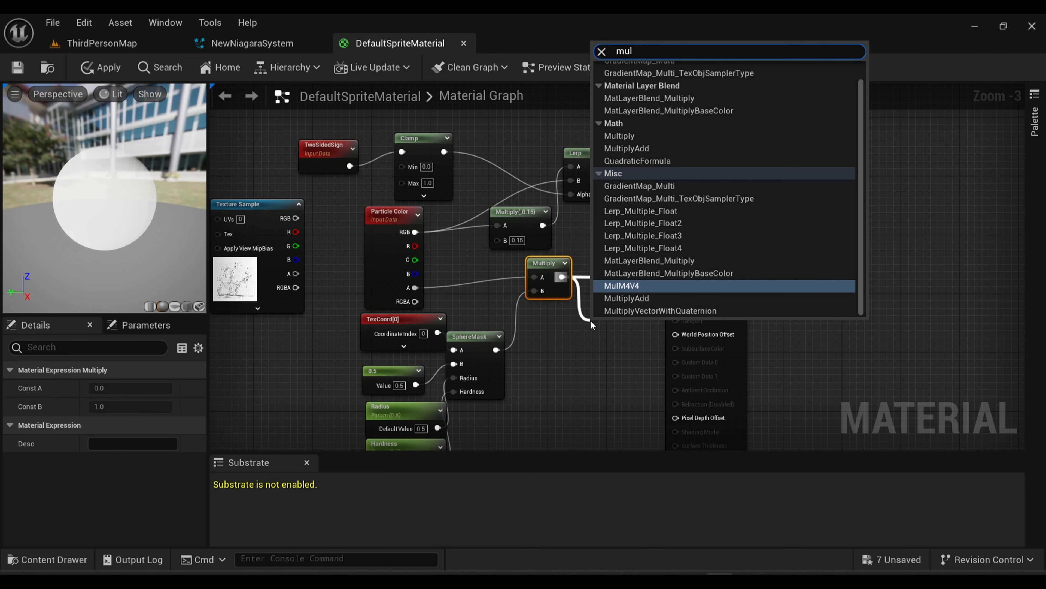
type("ti")
key("Return")
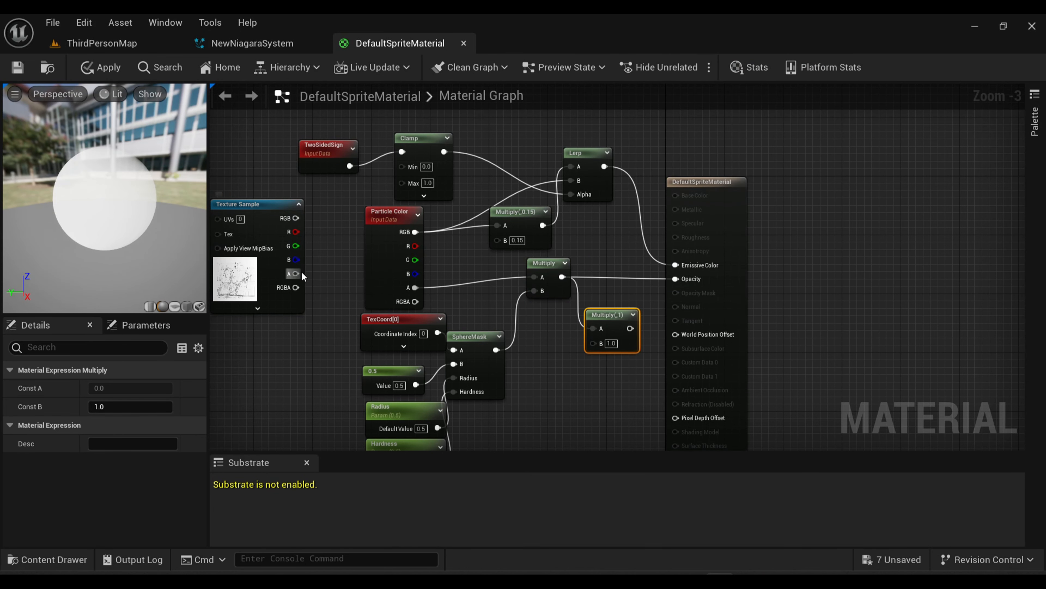
left_click_drag(590, 347, 593, 343)
scroll(581, 242, "up", 3)
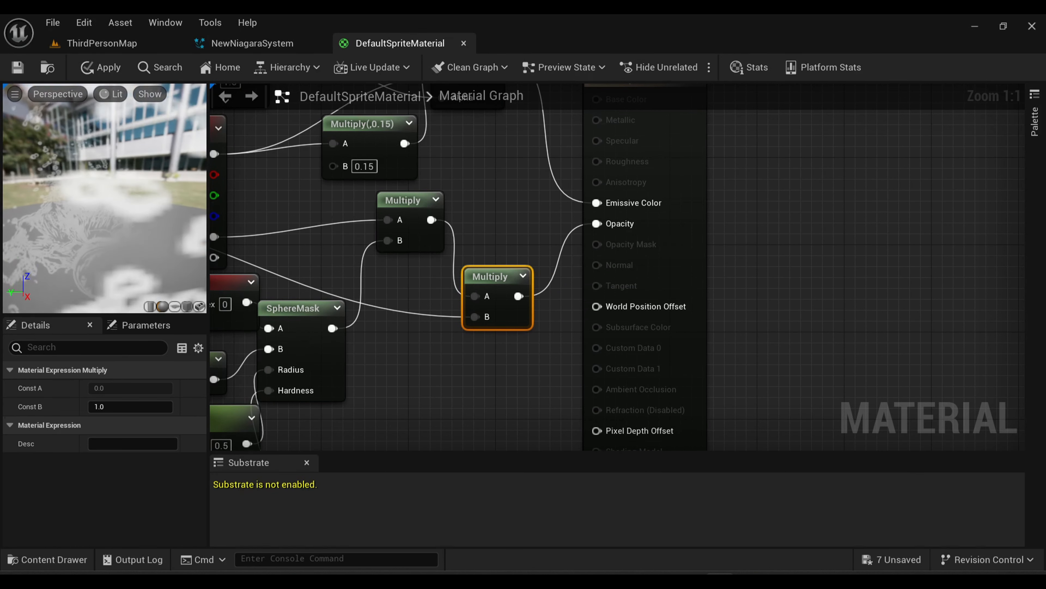
Save DefaultSpriteMaterial and return to ThirdPersonMap to view the textured splashes.
left_click(17, 65)
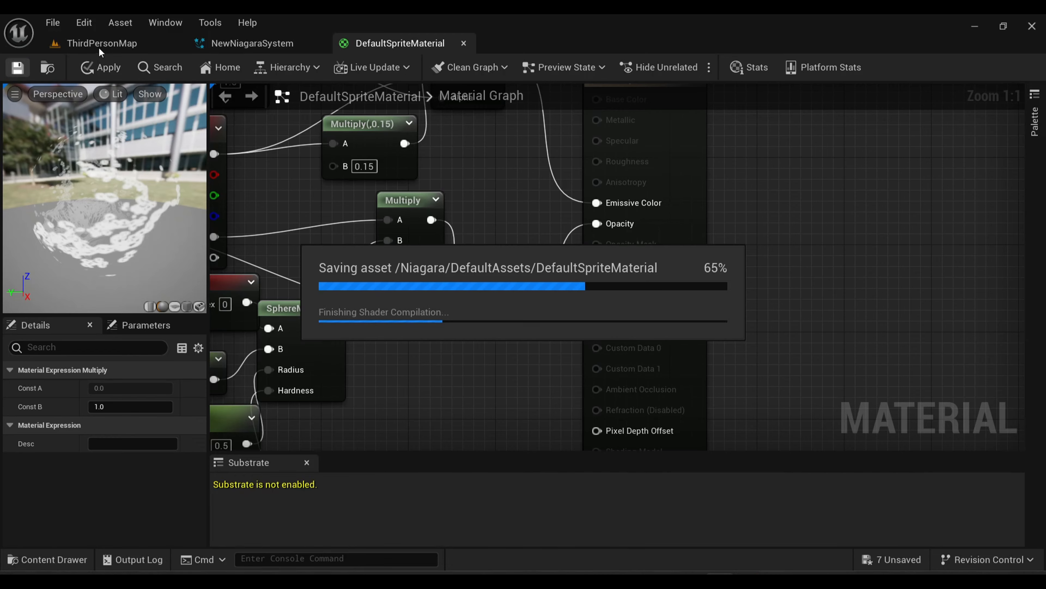
left_click(113, 42)
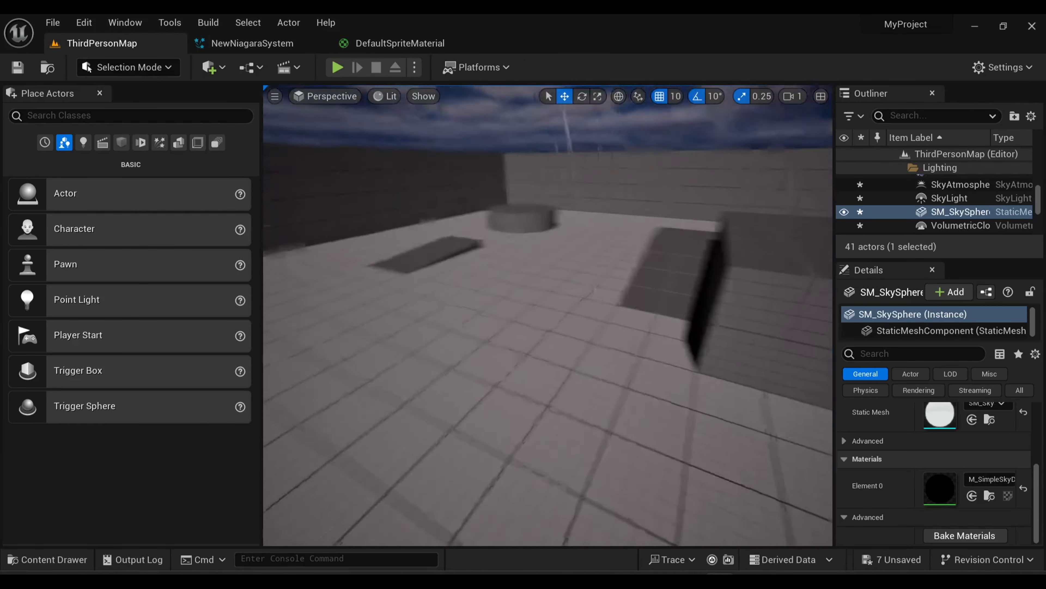